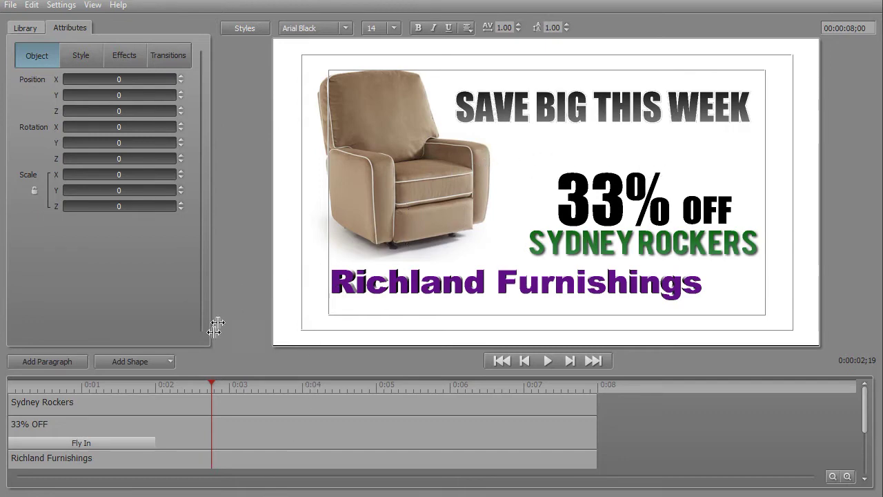
pyautogui.click(150, 360)
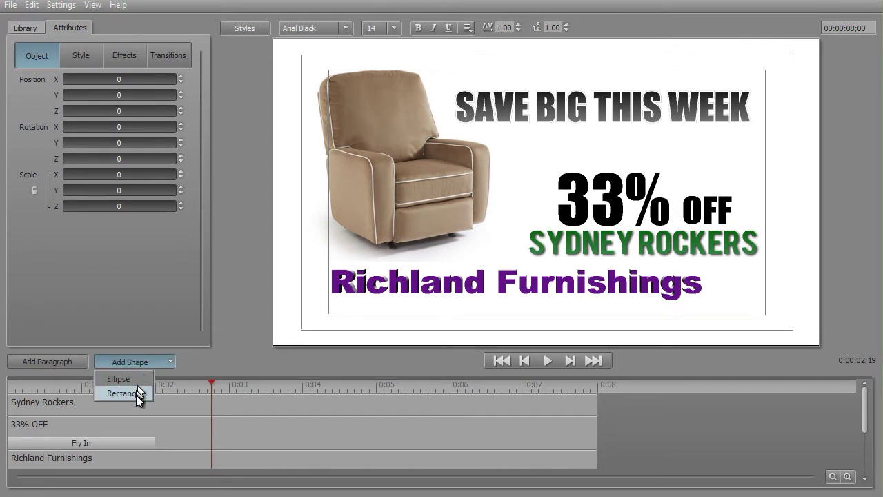
pyautogui.click(137, 393)
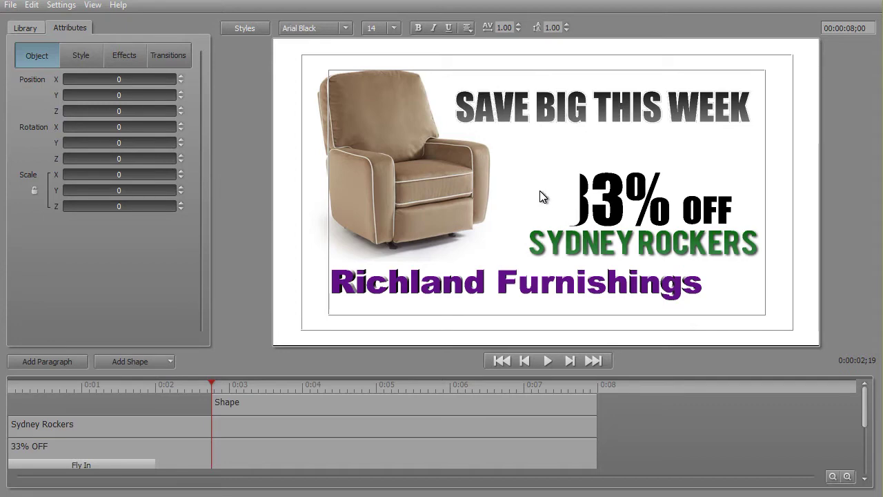
pyautogui.click(392, 404)
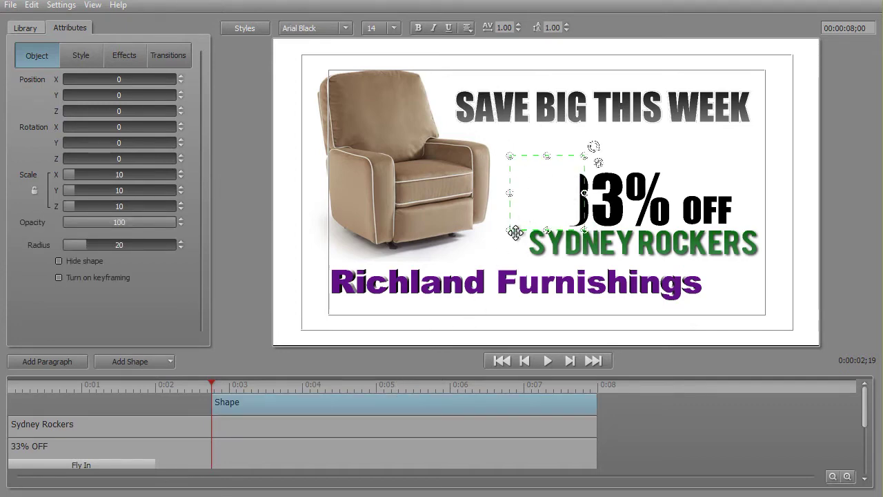
pyautogui.rightClick(354, 403)
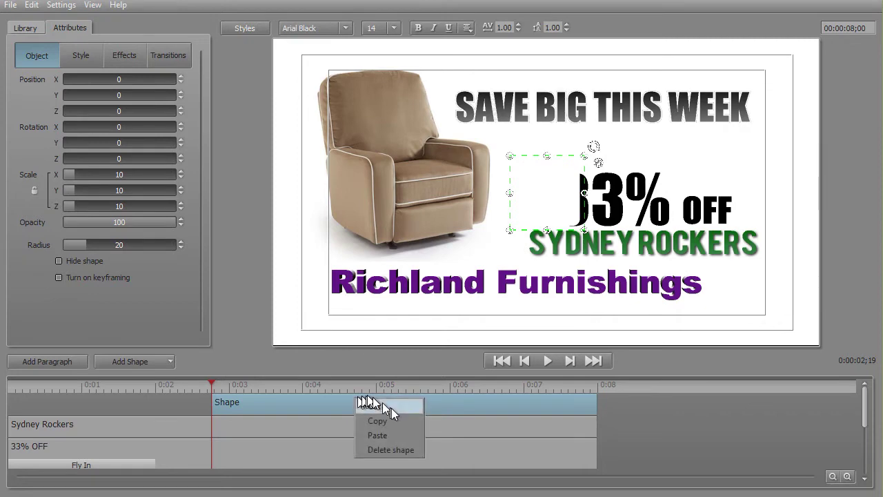
pyautogui.click(399, 451)
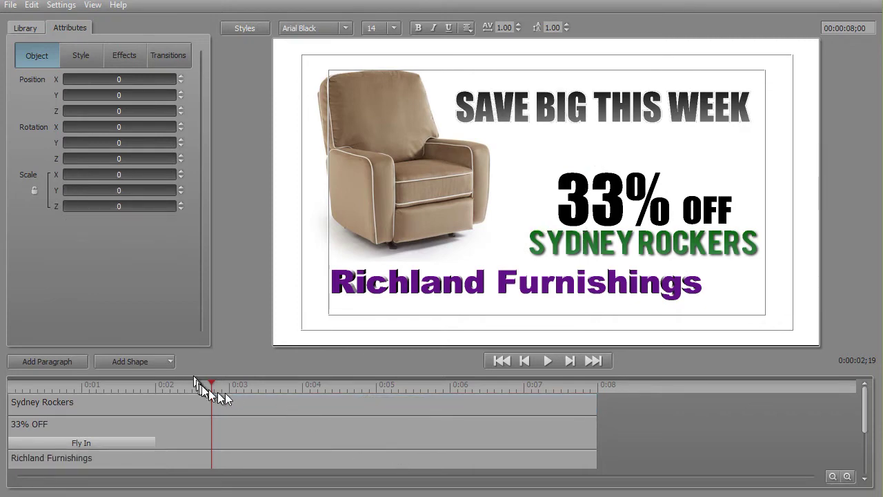
# - Return the playhead to the timeline's start and add the Plate-chrome rectangle from the library's shapes
pyautogui.moveTo(213, 384); pyautogui.dragTo(4, 398)
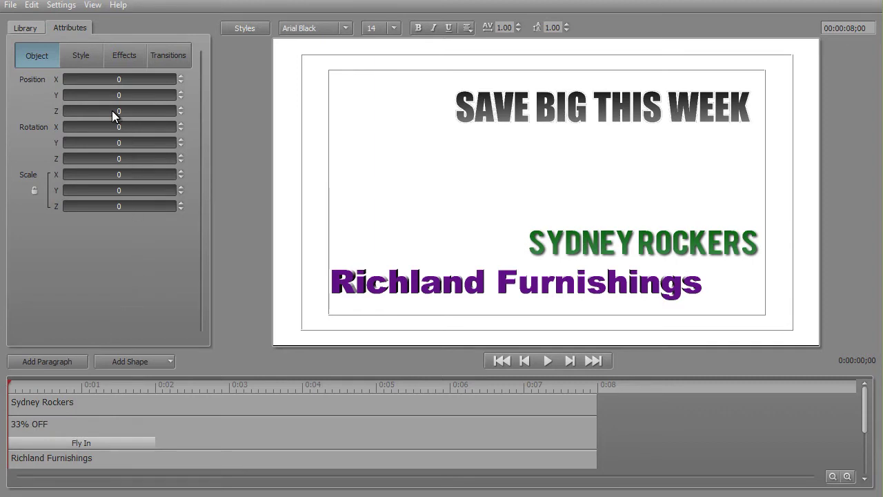
pyautogui.click(32, 27)
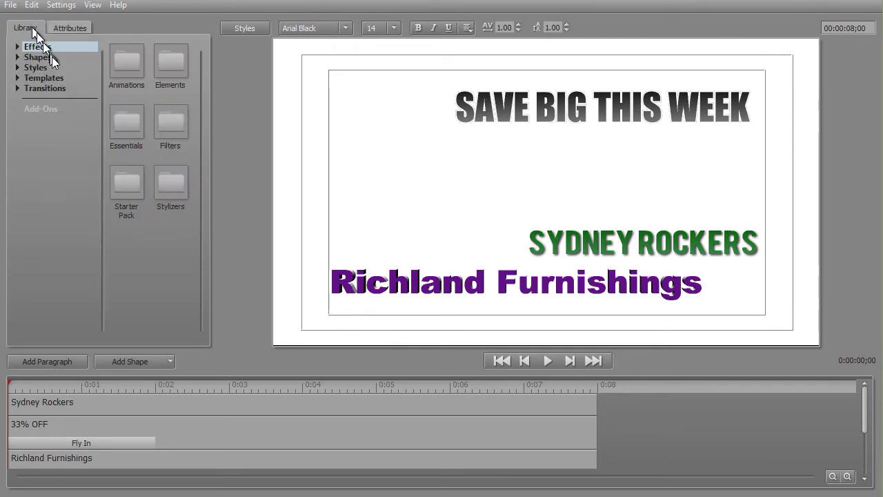
pyautogui.click(40, 58)
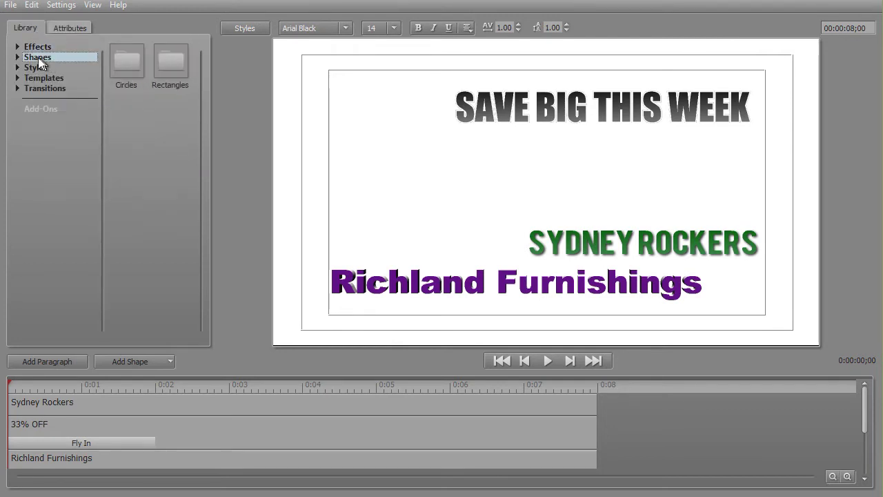
pyautogui.click(17, 57)
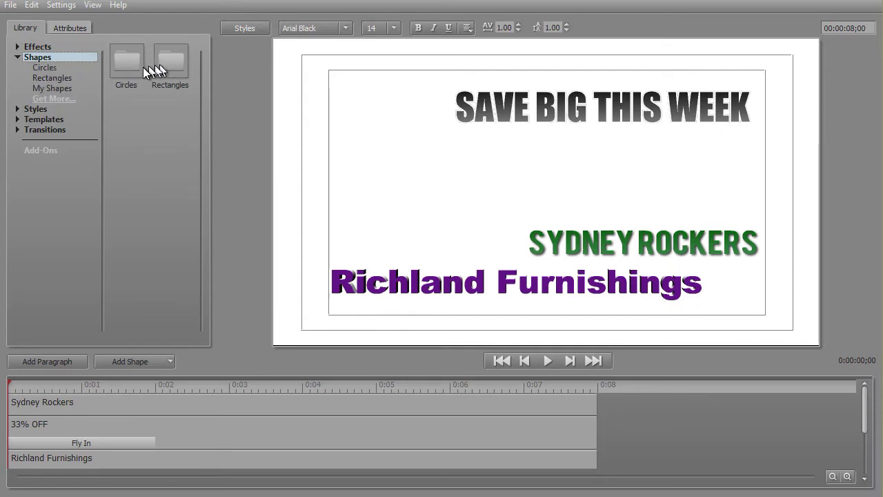
pyautogui.click(58, 78)
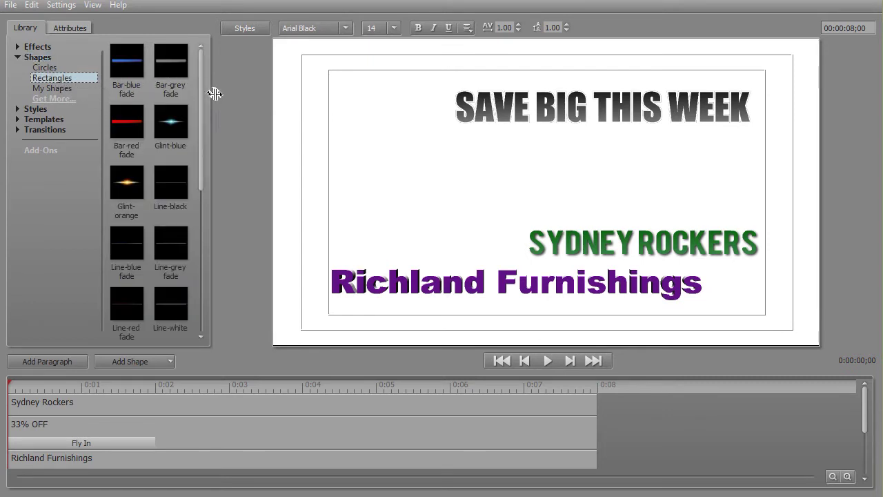
pyautogui.moveTo(201, 92); pyautogui.dragTo(194, 178)
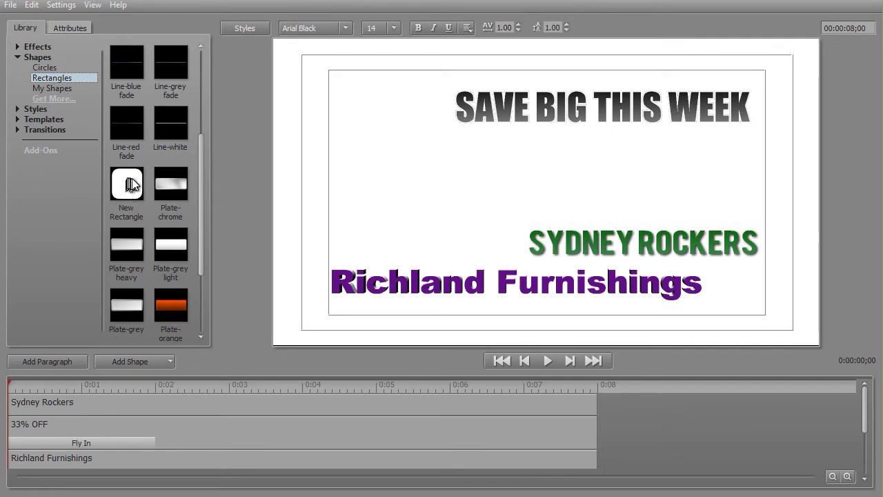
pyautogui.moveTo(200, 214)
pyautogui.mouseDown()
pyautogui.moveTo(193, 293)
pyautogui.moveTo(217, 88)
pyautogui.moveTo(197, 213)
pyautogui.mouseUp()
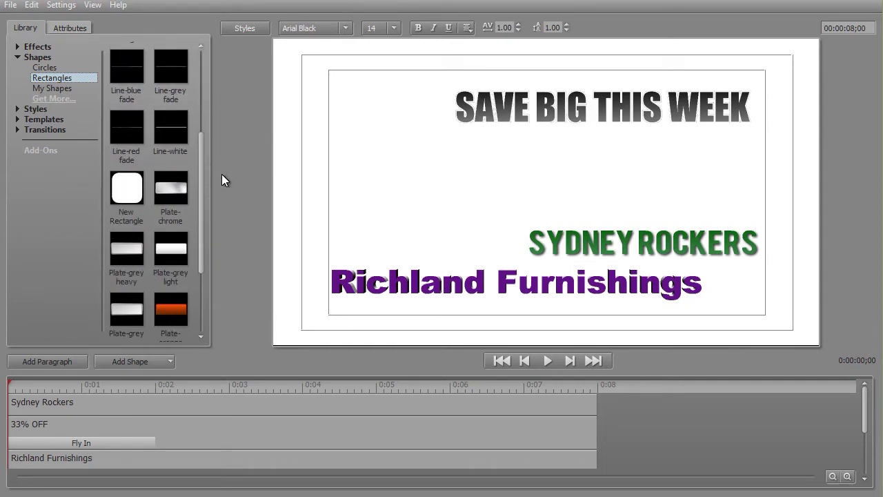
pyautogui.doubleClick(173, 196)
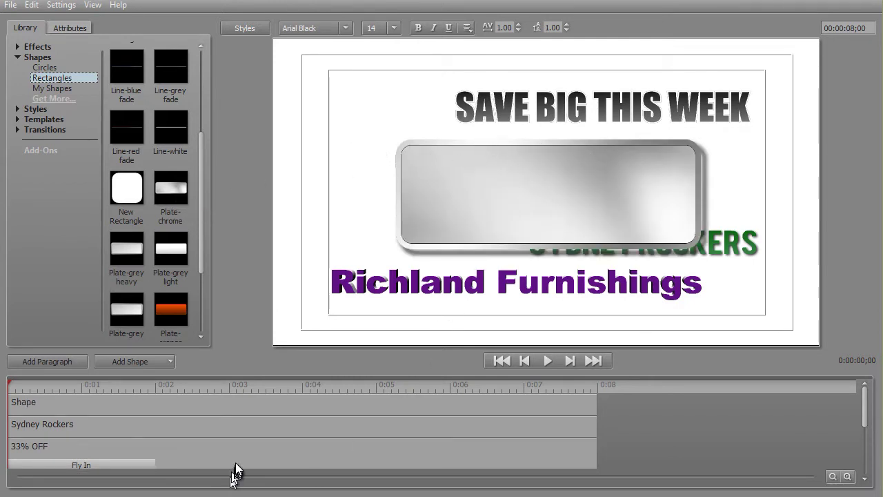
# - Move the chrome plate's track directly beneath the SAVE BIG THIS WEEK track
pyautogui.scroll(-3, 235, 468)
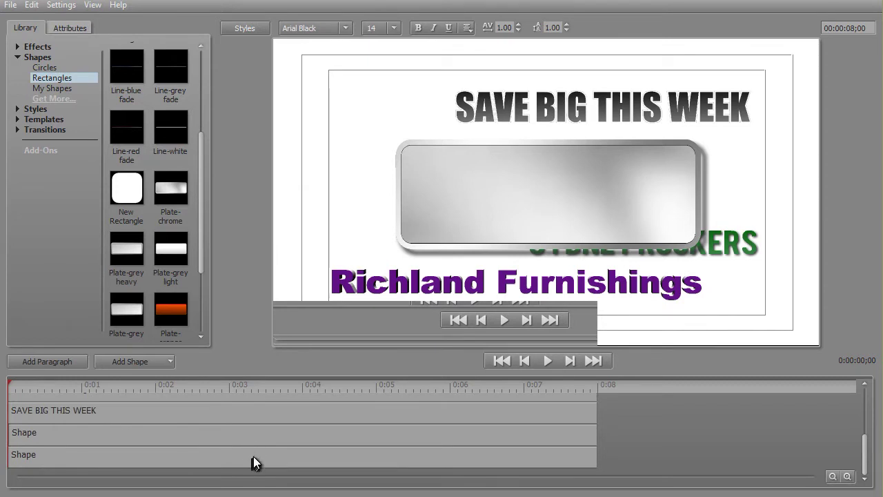
pyautogui.click(257, 457)
pyautogui.scroll(3, 265, 454)
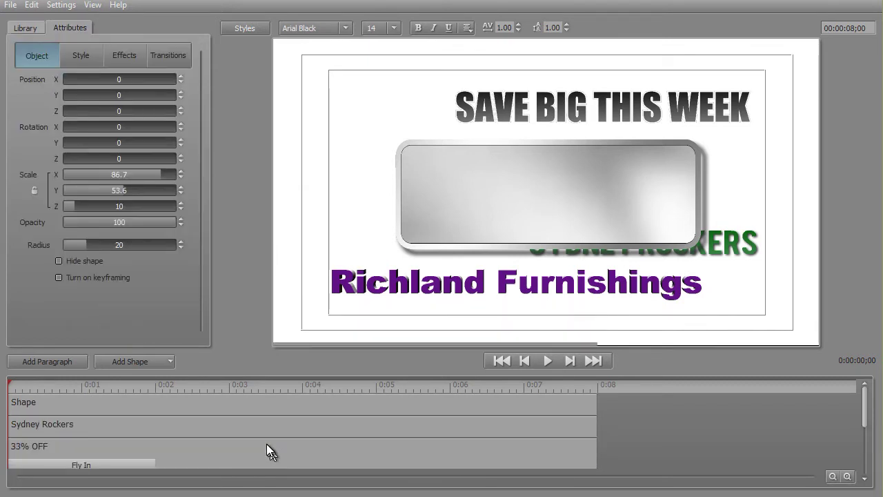
pyautogui.click(272, 401)
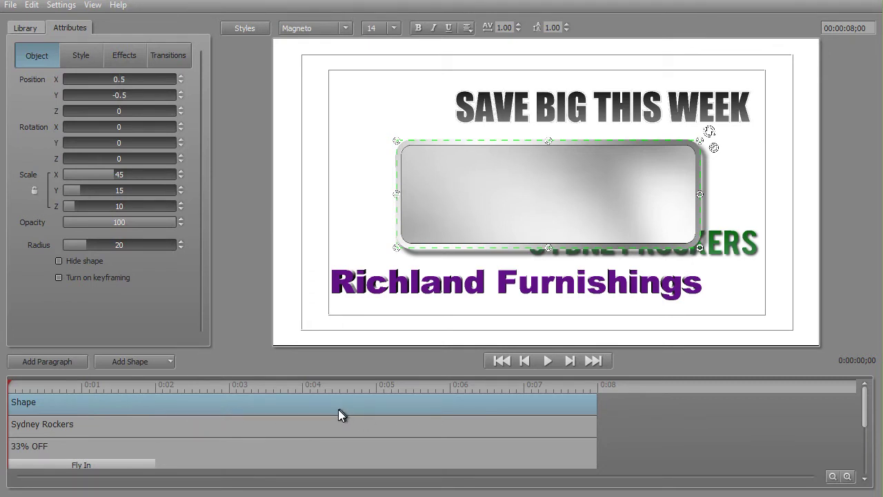
pyautogui.moveTo(339, 409); pyautogui.dragTo(332, 440)
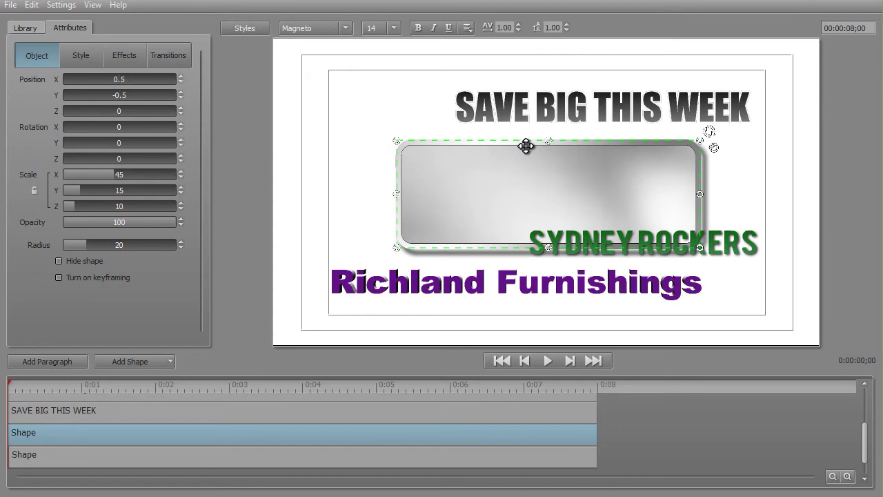
# - Fit the chrome plate behind SAVE BIG THIS WEEK at about X 24.7, Y 36.7, with scale about X 48.2, Y 7.5
pyautogui.moveTo(527, 145); pyautogui.dragTo(575, 76)
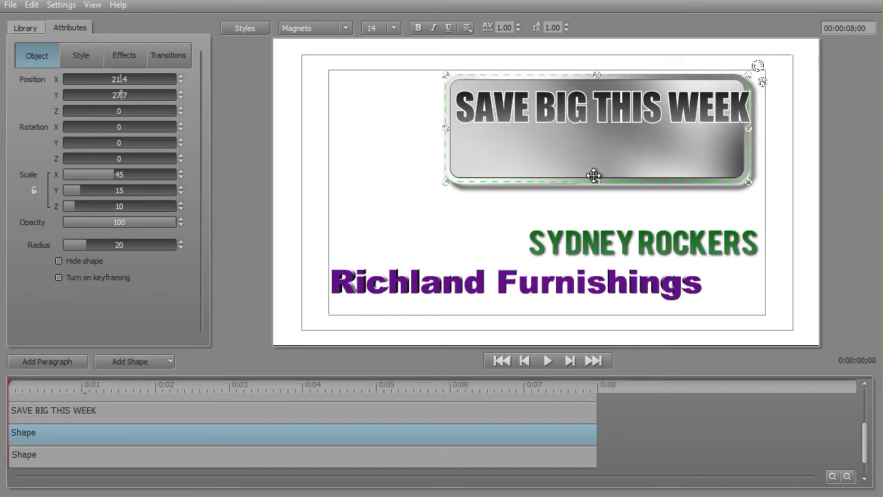
pyautogui.moveTo(598, 182); pyautogui.dragTo(598, 158)
pyautogui.moveTo(573, 102); pyautogui.dragTo(576, 81)
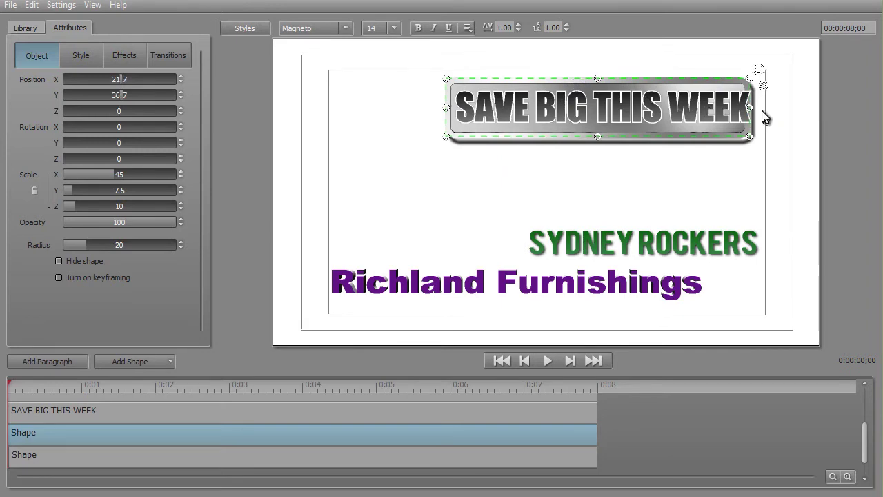
pyautogui.moveTo(750, 106); pyautogui.dragTo(760, 108)
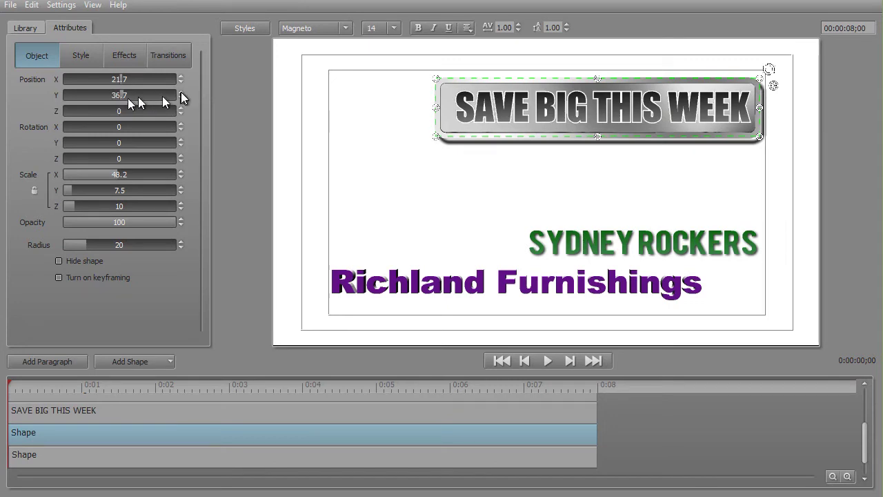
pyautogui.moveTo(121, 94); pyautogui.dragTo(121, 82)
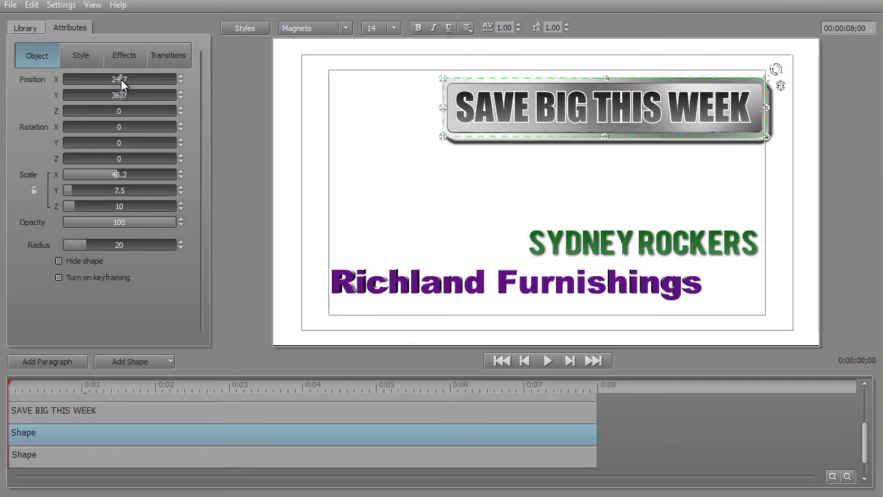
pyautogui.click(436, 183)
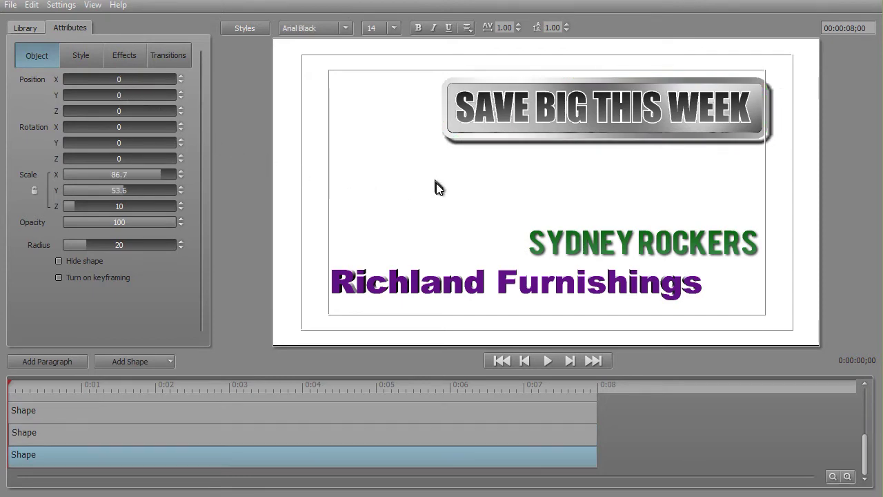
# - With the playhead at 0:00:00;05, reduce the chrome plate's Y scale to about 6.6 and nudge it to about X 25, Y 37.3
pyautogui.click(24, 388)
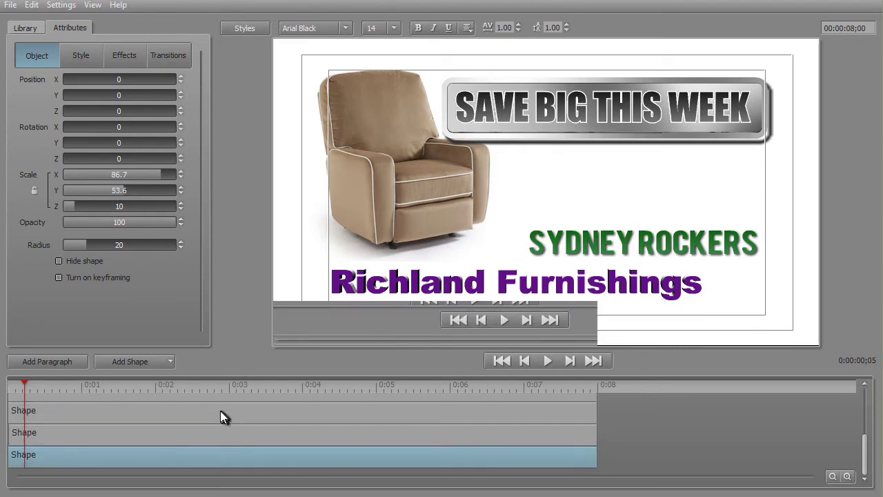
pyautogui.click(212, 435)
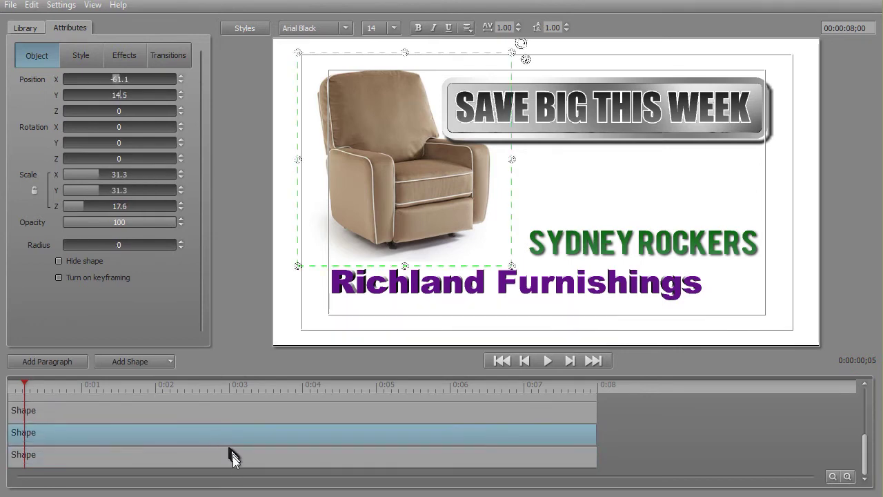
pyautogui.click(233, 457)
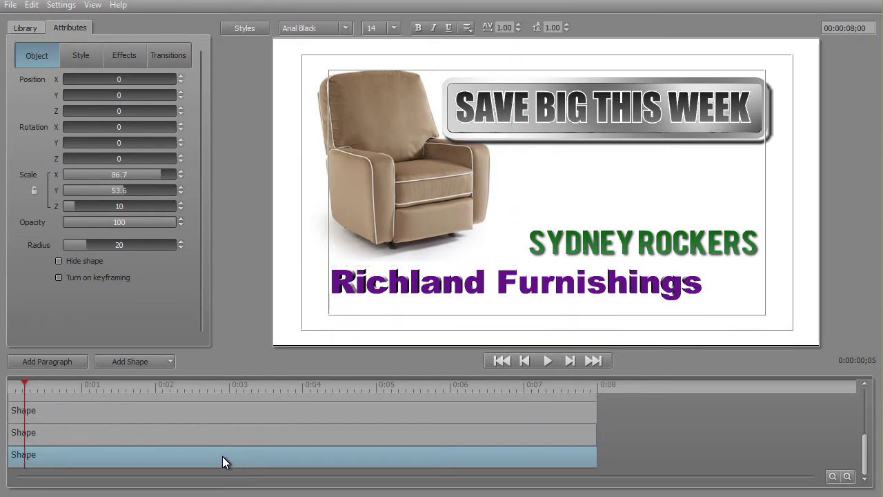
pyautogui.click(222, 411)
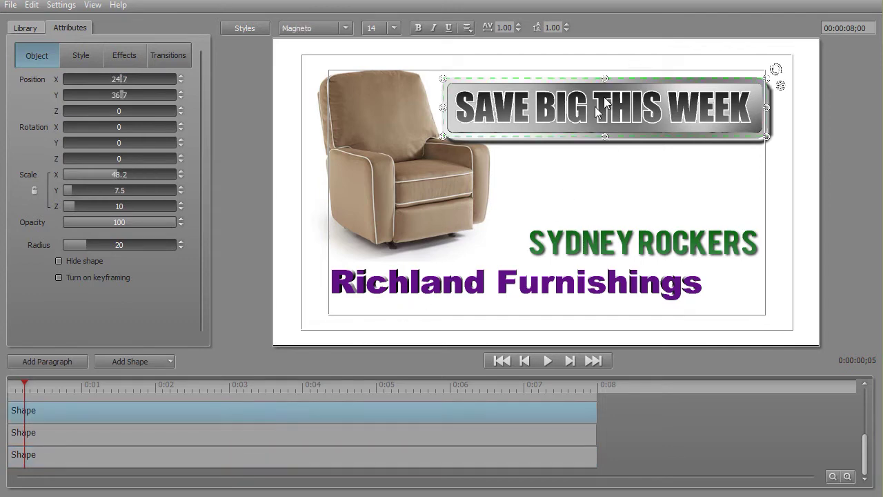
pyautogui.moveTo(603, 136); pyautogui.dragTo(602, 133)
pyautogui.moveTo(581, 83); pyautogui.dragTo(582, 83)
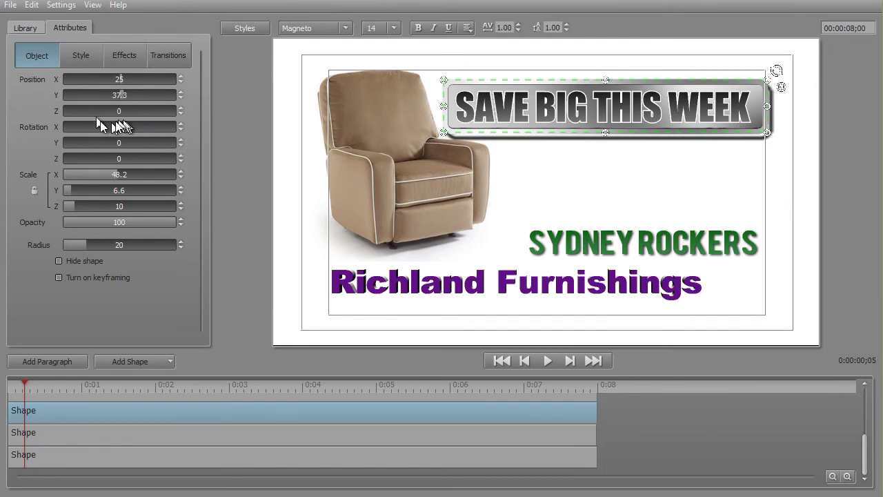
pyautogui.click(312, 105)
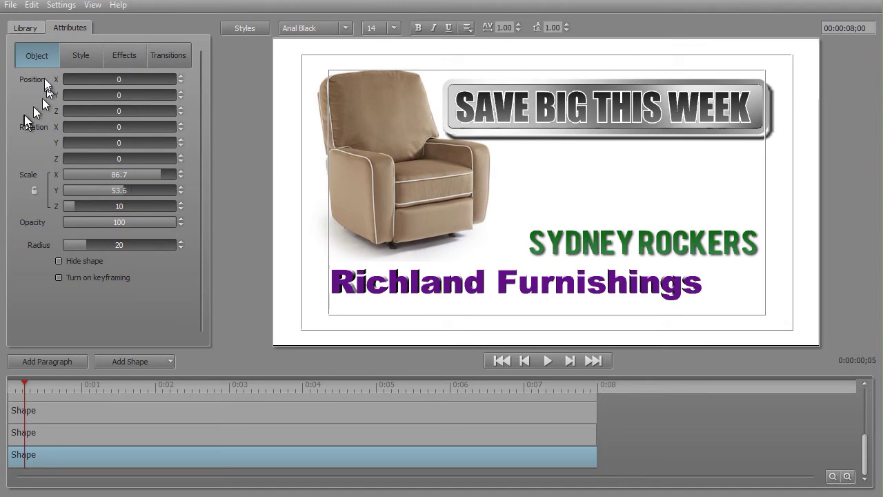
# - Add the Plate-soft blue rectangle from the library's shapes to the title
pyautogui.click(26, 29)
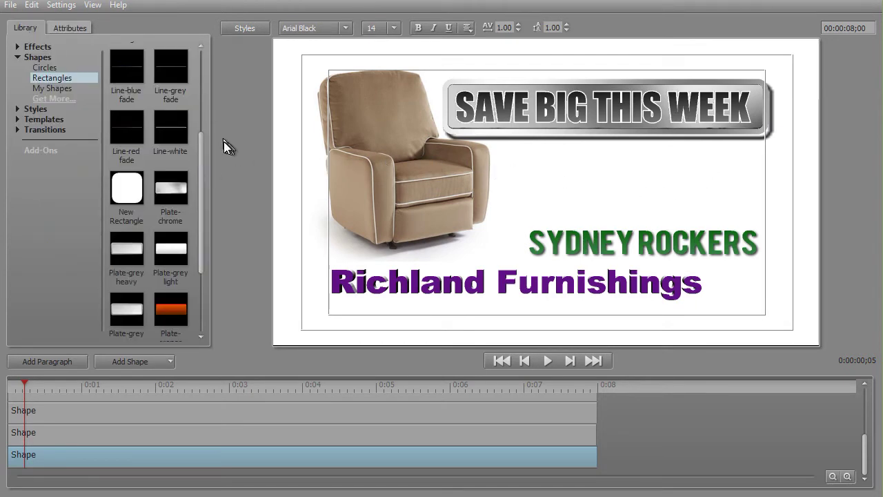
pyautogui.scroll(-2, 203, 146)
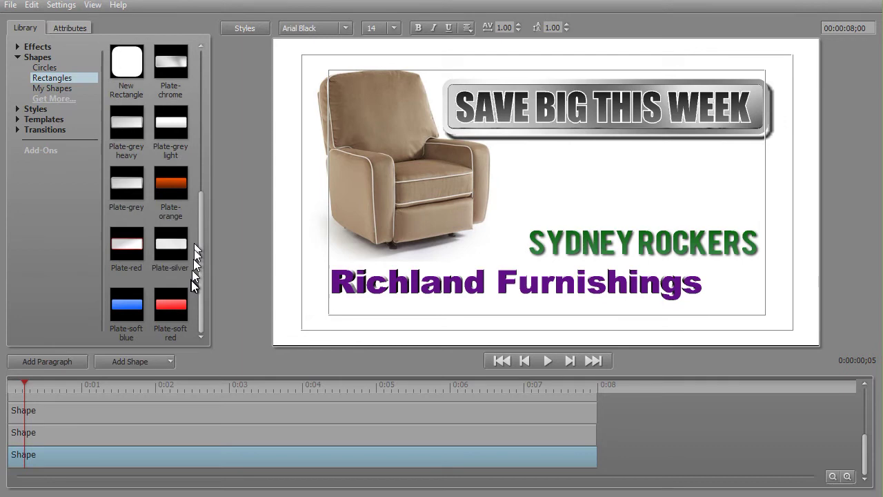
pyautogui.doubleClick(128, 306)
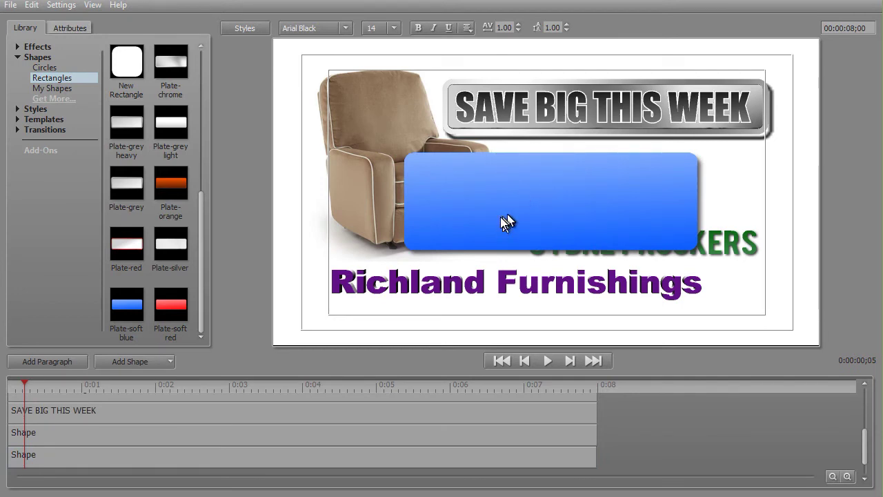
# - Extend the blue plate's start to the beginning of the timeline and move its track just above the lowest shape track
pyautogui.moveTo(863, 437); pyautogui.dragTo(863, 376)
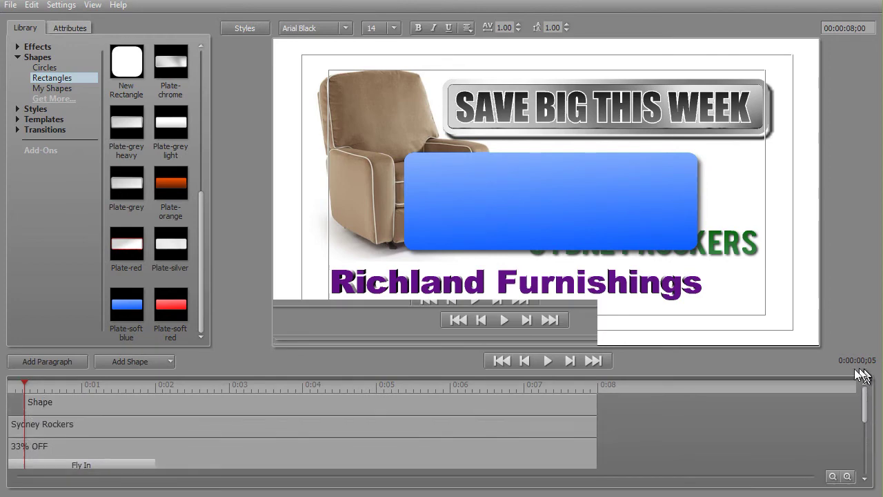
pyautogui.click(17, 406)
pyautogui.moveTo(16, 407); pyautogui.dragTo(9, 409)
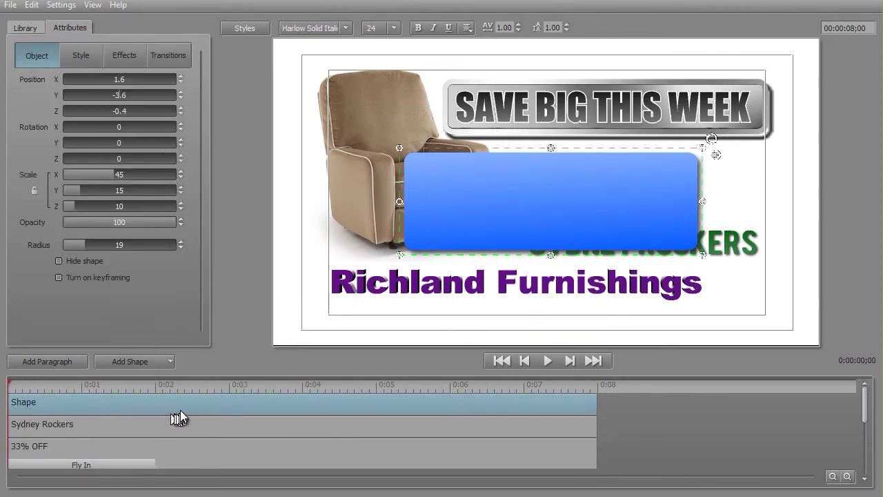
pyautogui.moveTo(181, 411); pyautogui.dragTo(227, 478)
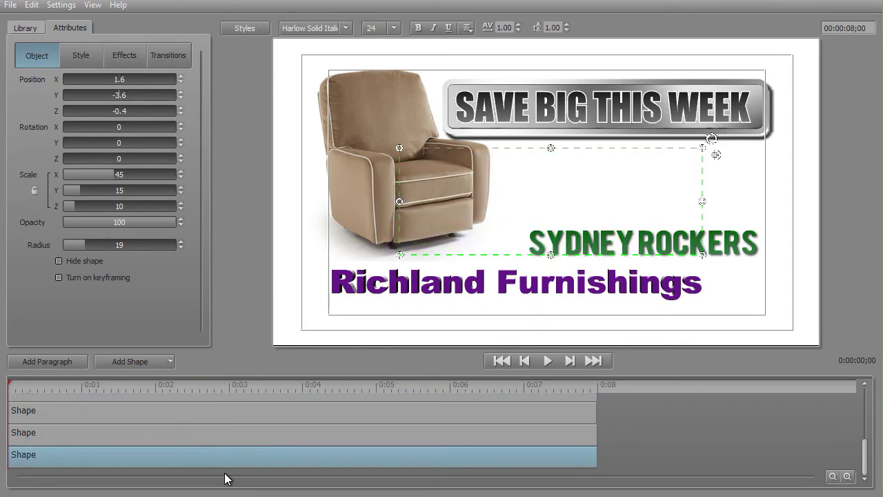
pyautogui.click(229, 434)
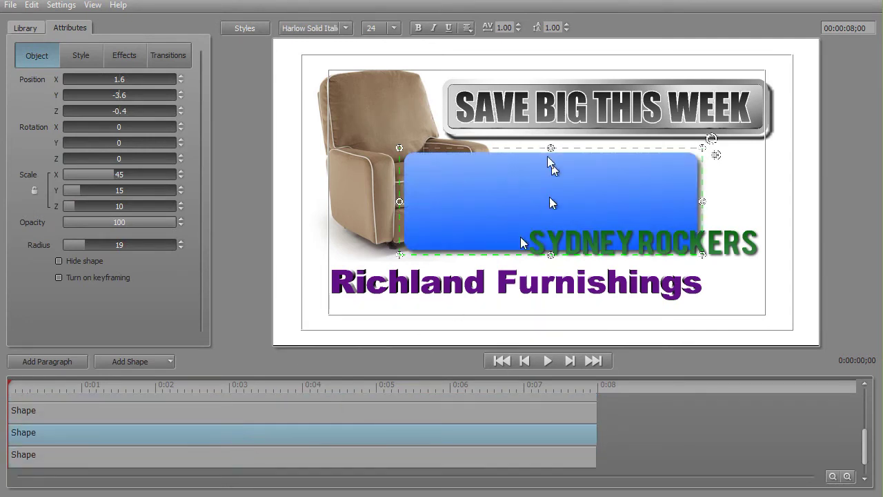
# - Flatten the blue plate to about Y scale 0.7, widen it to X scale 57.4, and place it under Richland Furnishings at about X -15.3, Y -44.6
pyautogui.moveTo(552, 149); pyautogui.dragTo(550, 200)
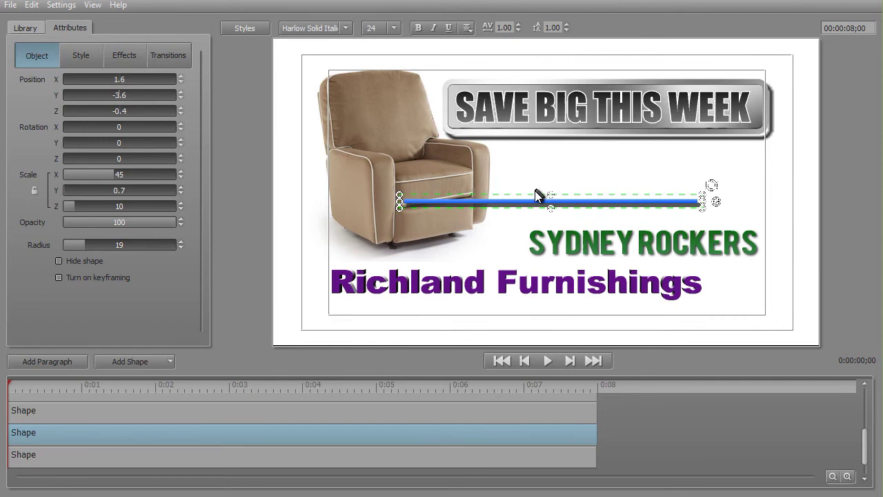
pyautogui.moveTo(535, 194); pyautogui.dragTo(462, 292)
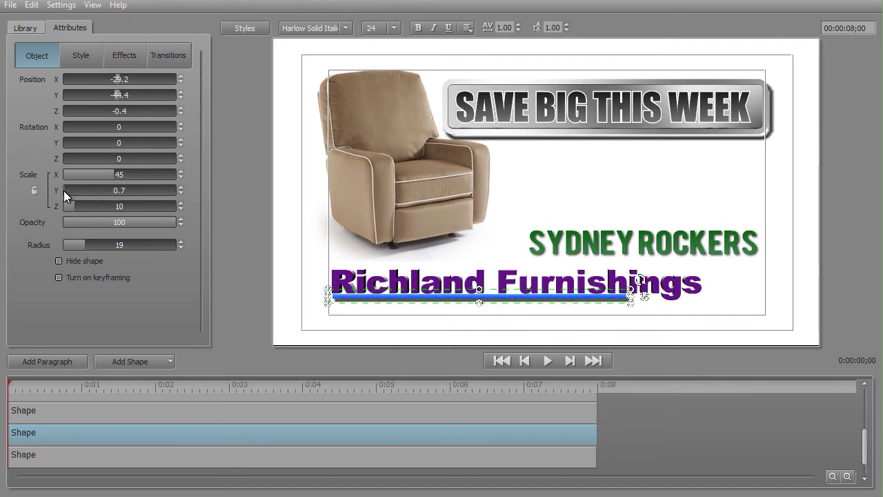
pyautogui.moveTo(114, 174); pyautogui.dragTo(142, 182)
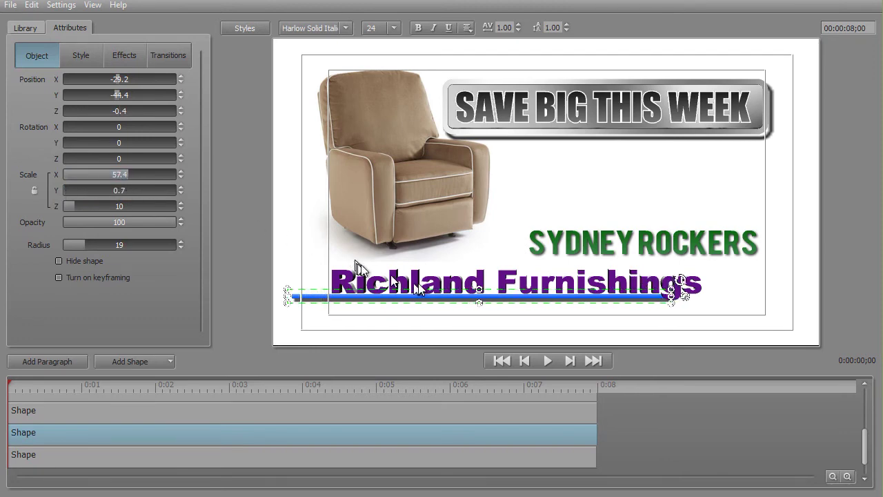
pyautogui.moveTo(425, 292); pyautogui.dragTo(458, 294)
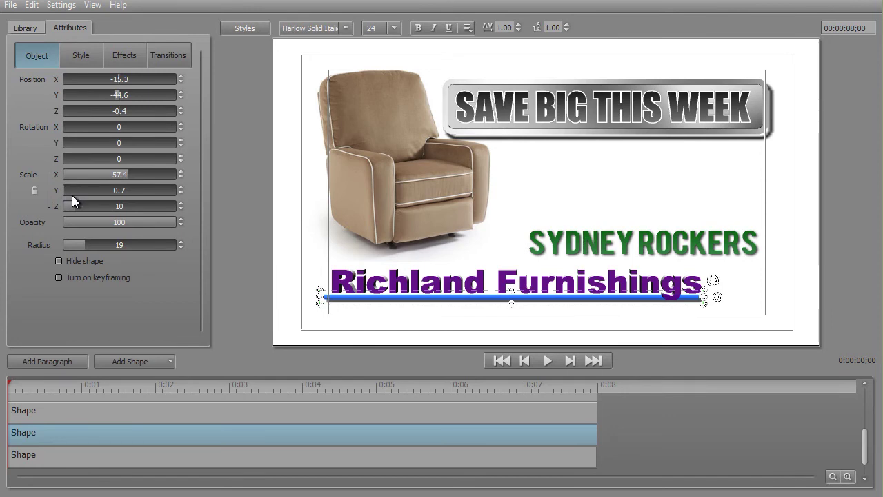
# - Refine the blue underline to about X scale 55.4 and Y scale 0.8, positioned at about X -14.7, Y -44.4
pyautogui.moveTo(64, 189); pyautogui.dragTo(62, 188)
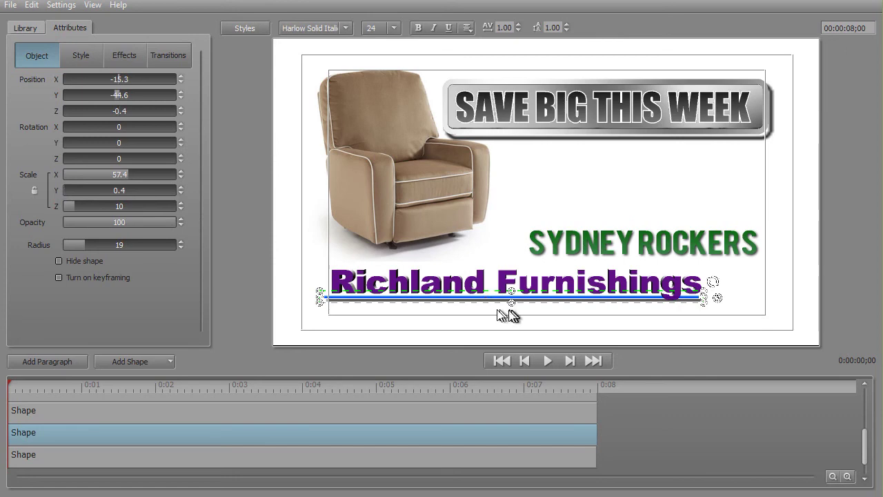
pyautogui.click(178, 188)
pyautogui.click(178, 189)
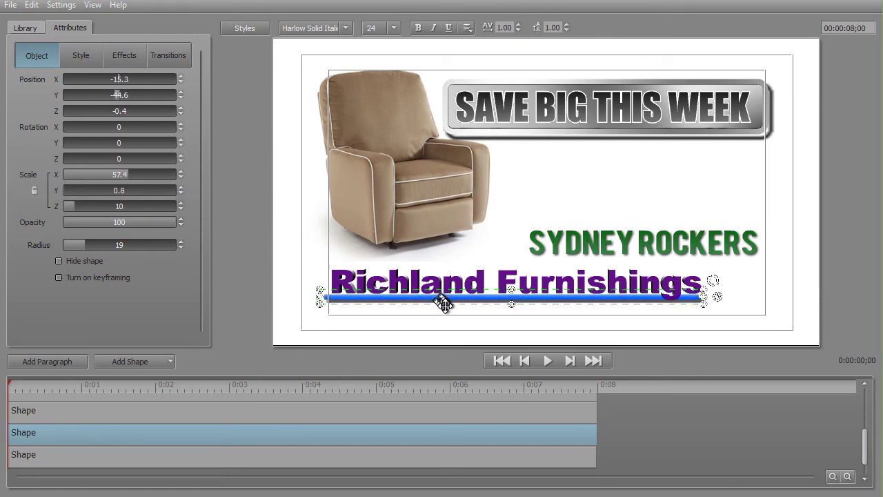
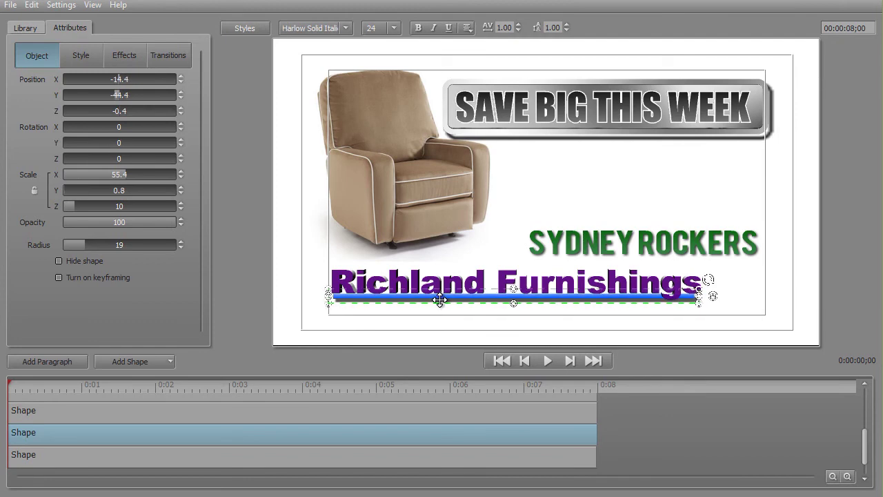
pyautogui.click(493, 212)
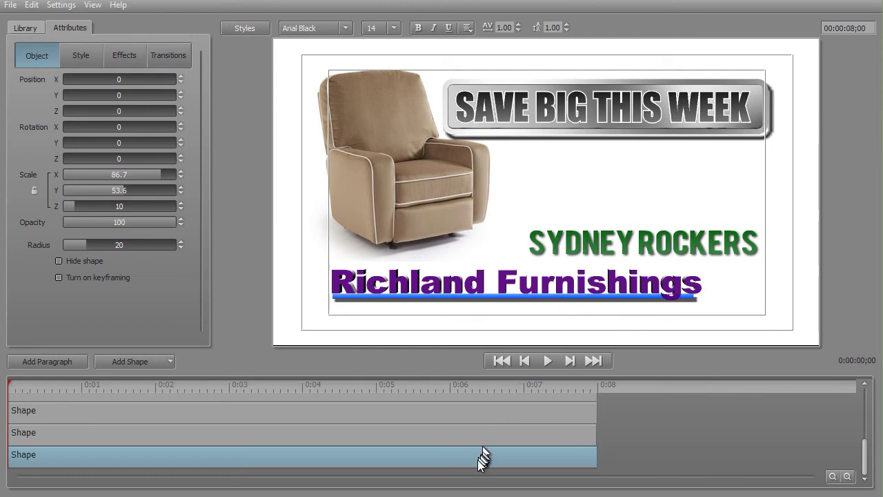
# - Reselect the blue underline's track and widen the shape to an X scale of about 57.2
pyautogui.click(469, 437)
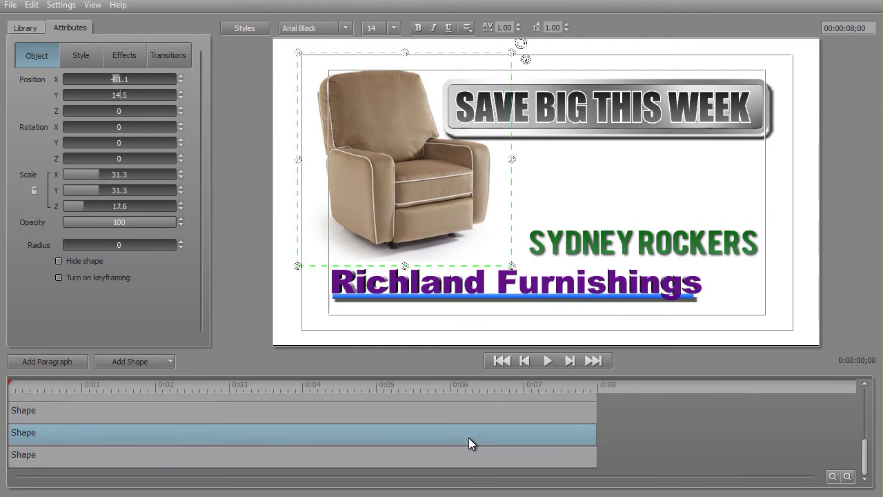
pyautogui.click(479, 461)
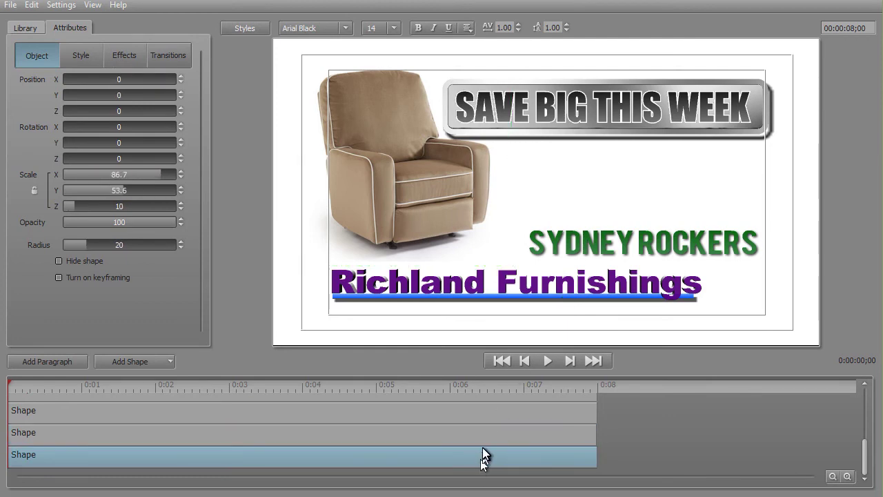
pyautogui.click(458, 408)
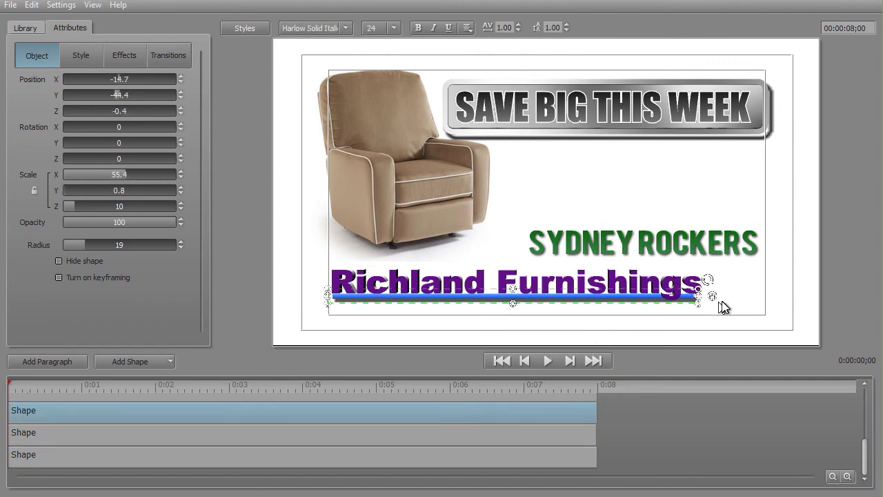
pyautogui.moveTo(699, 295); pyautogui.dragTo(705, 295)
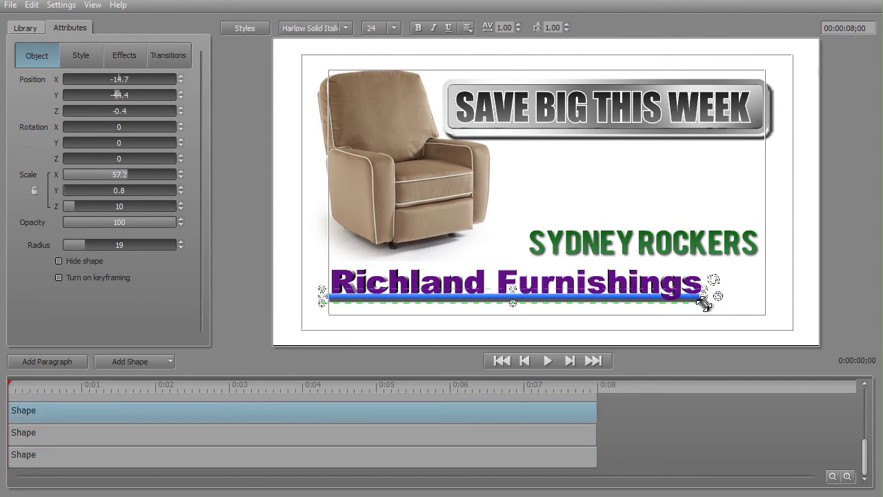
# - Examine the style settings of the white background, the rocker image and the blue underline
pyautogui.click(500, 235)
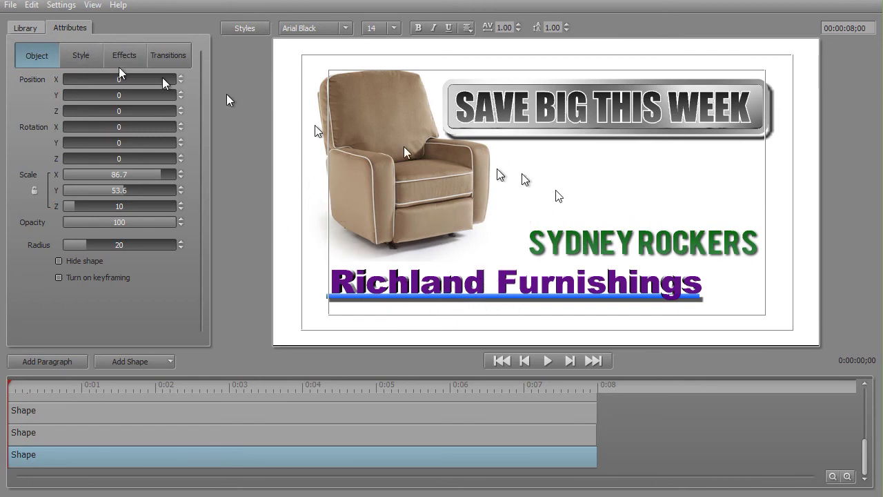
pyautogui.click(92, 57)
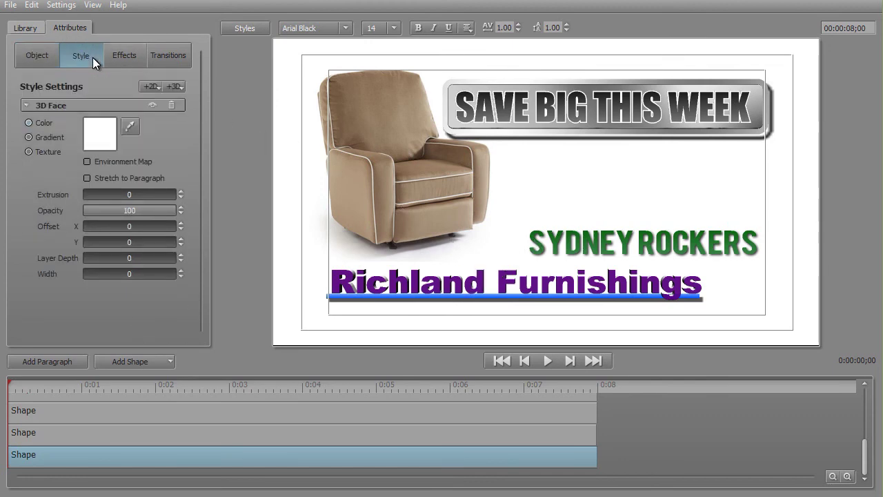
pyautogui.click(181, 435)
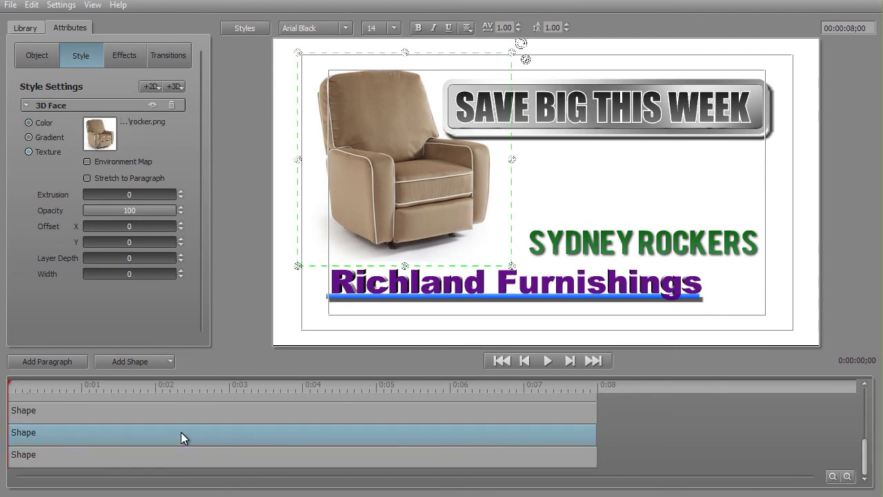
pyautogui.click(241, 461)
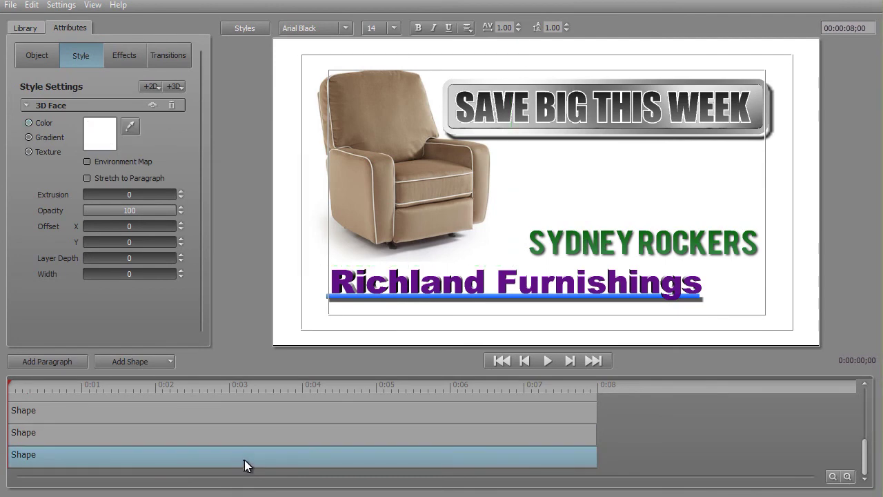
pyautogui.click(254, 410)
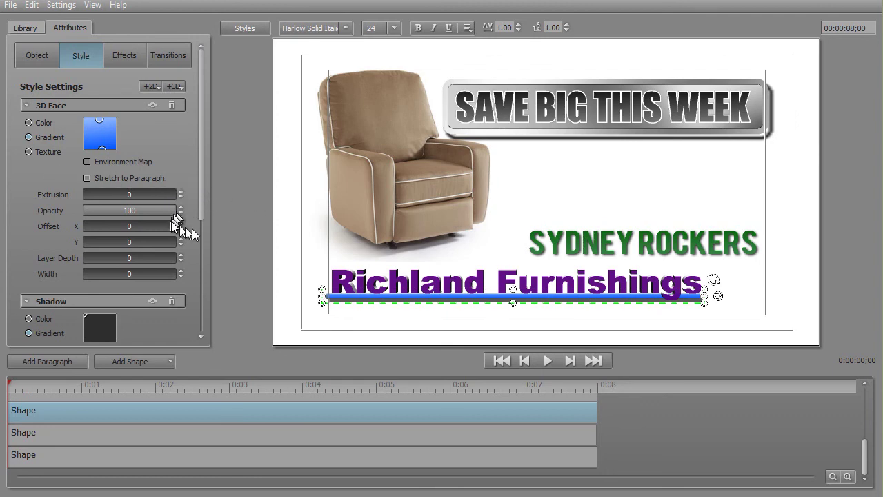
pyautogui.moveTo(198, 207); pyautogui.dragTo(217, 212)
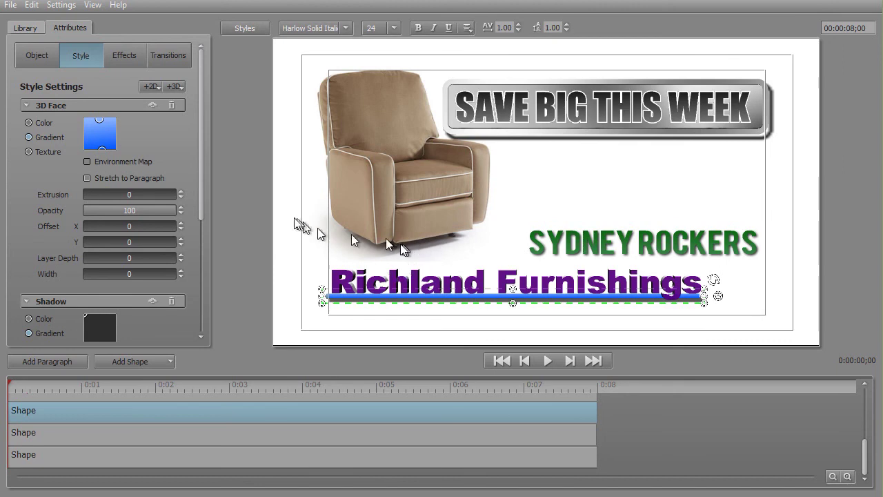
# - Browse the rectangle shapes in the library
pyautogui.click(28, 28)
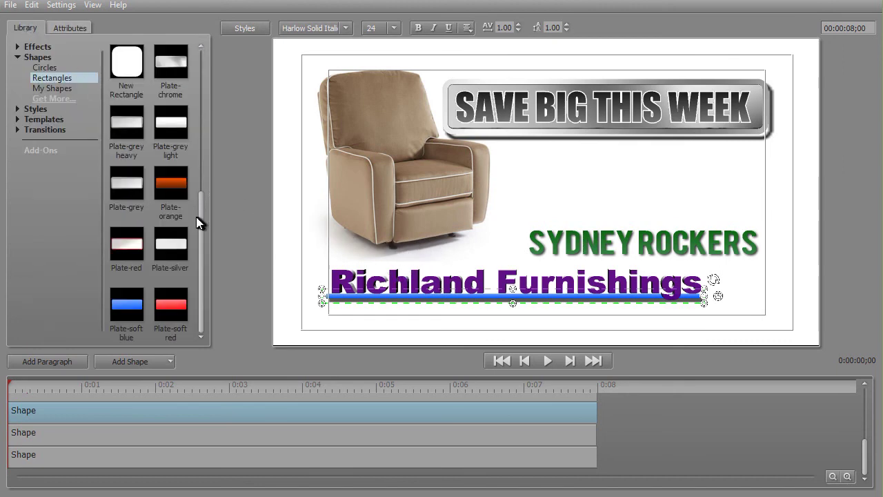
pyautogui.moveTo(193, 272); pyautogui.dragTo(198, 231)
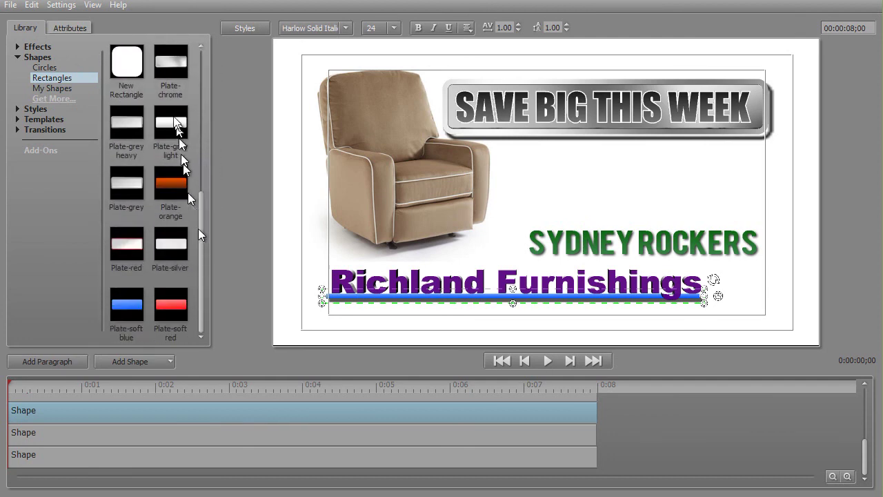